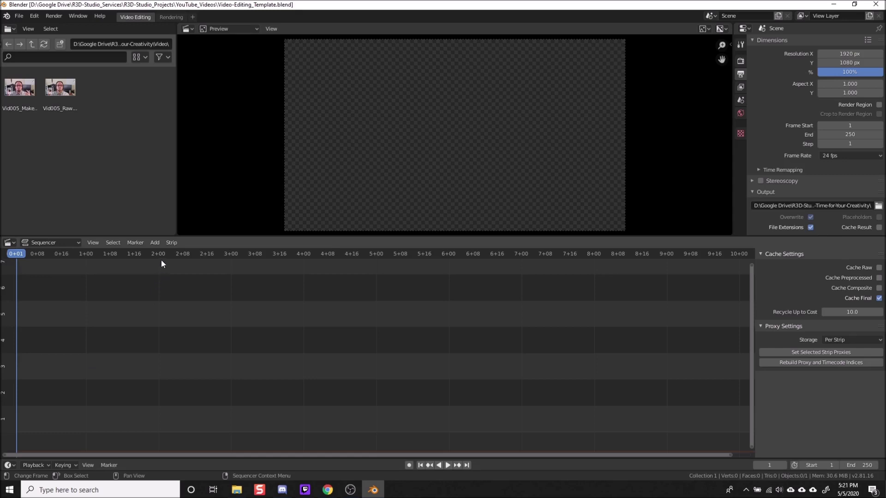
Step: Drag the Vid005_Make webcam clip into the sequencer and enable Display Waveform on its sound strip
click(159, 243)
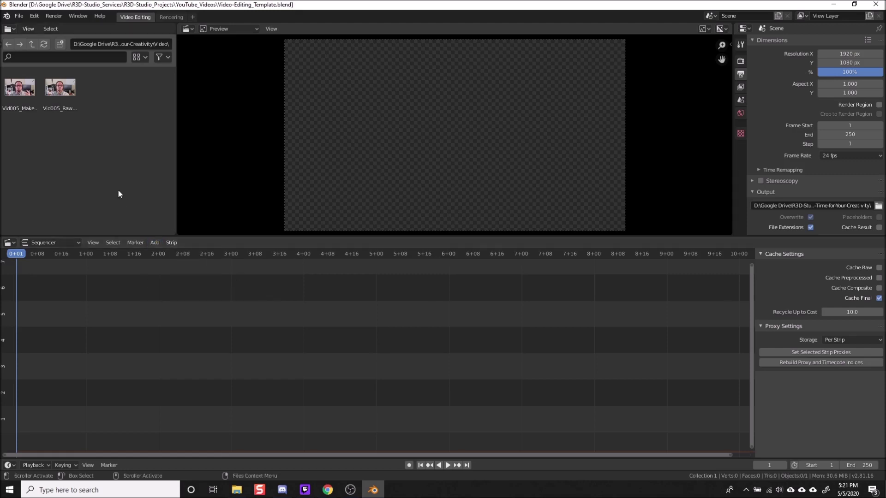
click(15, 105)
drag(15, 92, 69, 383)
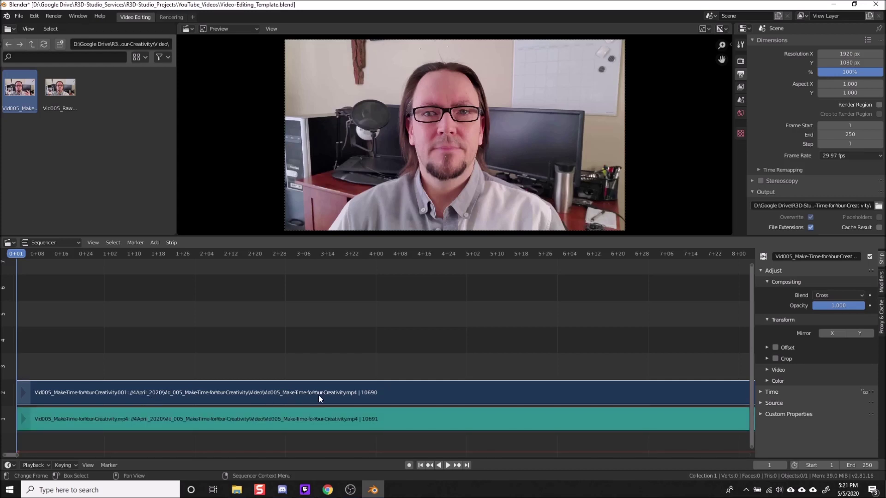
click(308, 419)
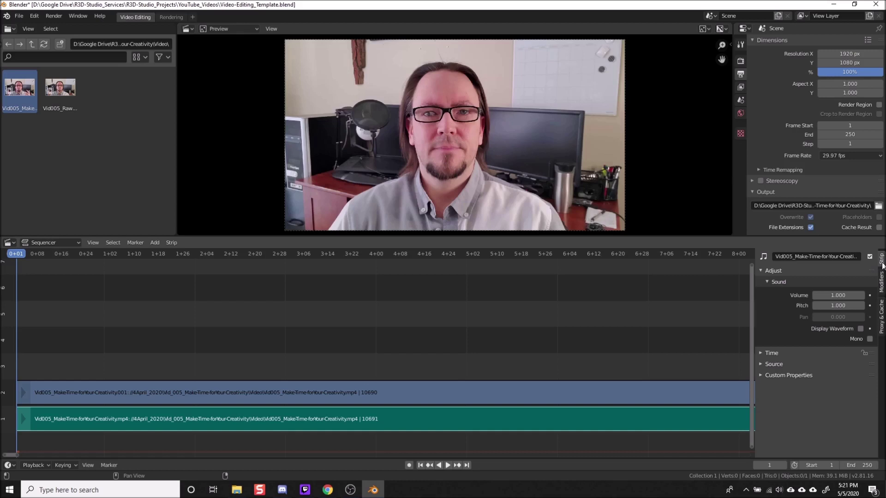
click(861, 328)
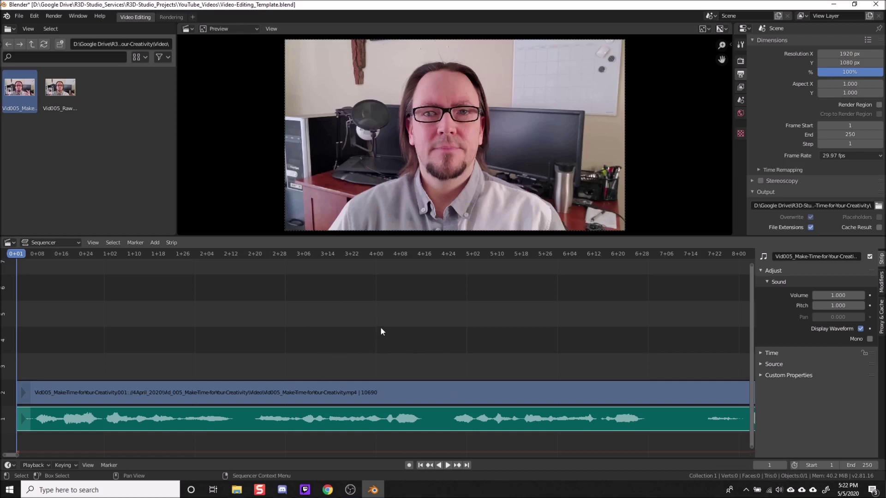
Step: Zoom and pan the sequencer until the six-minute video and sound strips fit the view
scroll(384, 331, down, 4)
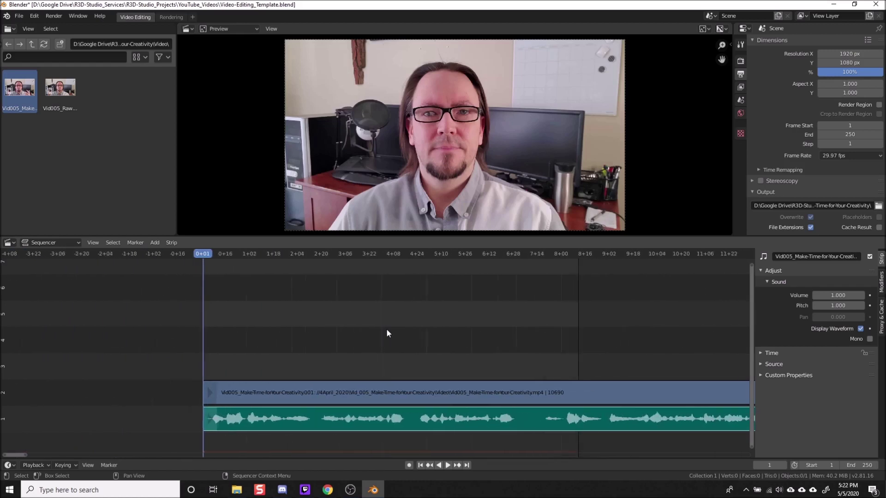
scroll(386, 329, up, 4)
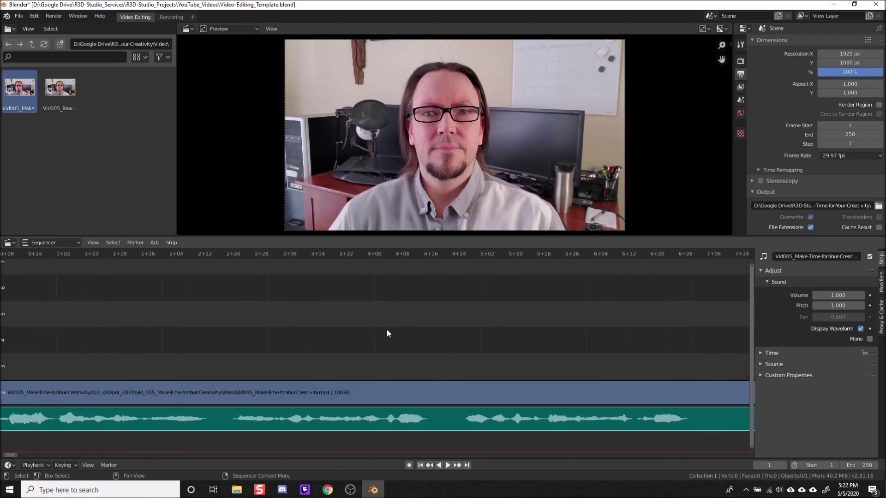
scroll(387, 328, down, 4)
scroll(386, 329, up, 4)
scroll(386, 328, down, 4)
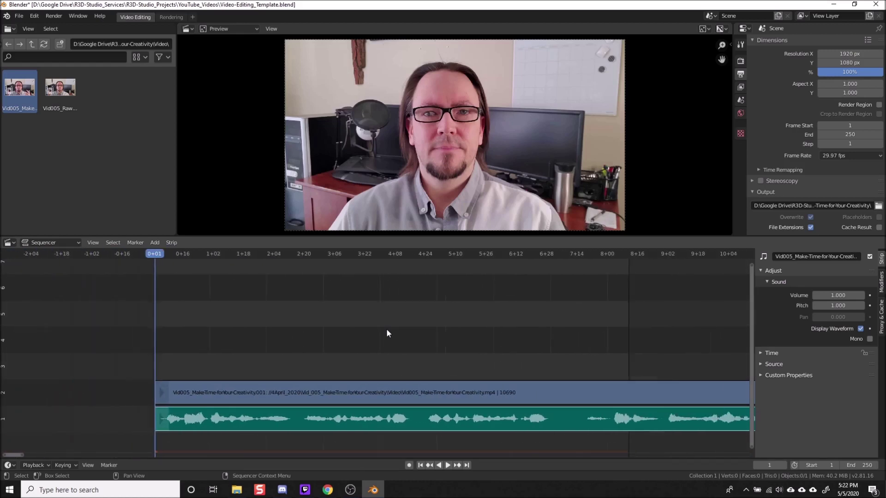
ctrl+middle_drag(386, 328, 278, 277)
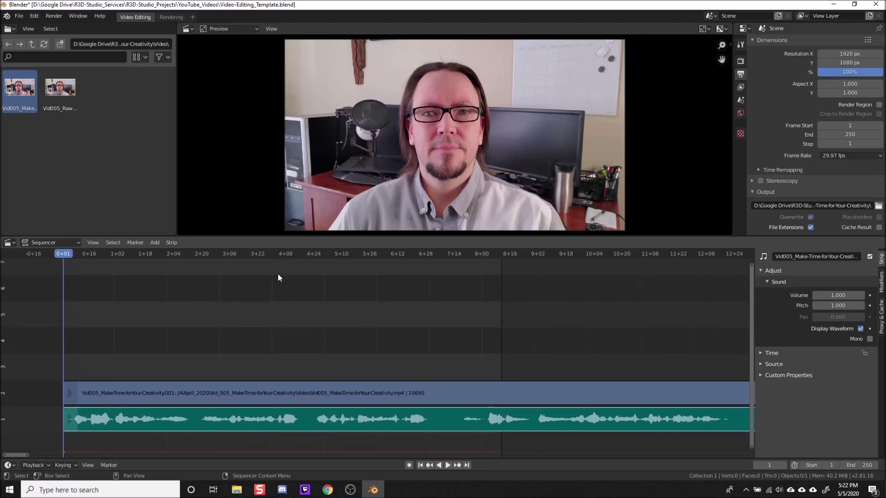
scroll(350, 291, down, 5)
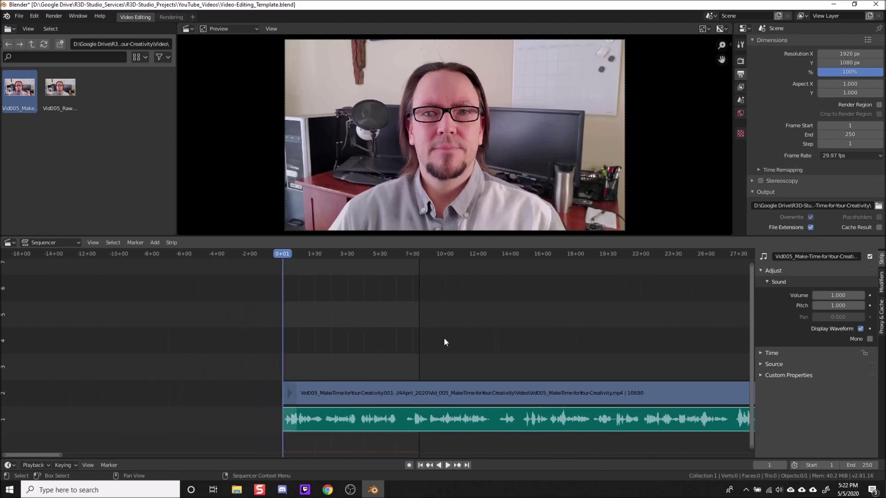
scroll(446, 323, down, 8)
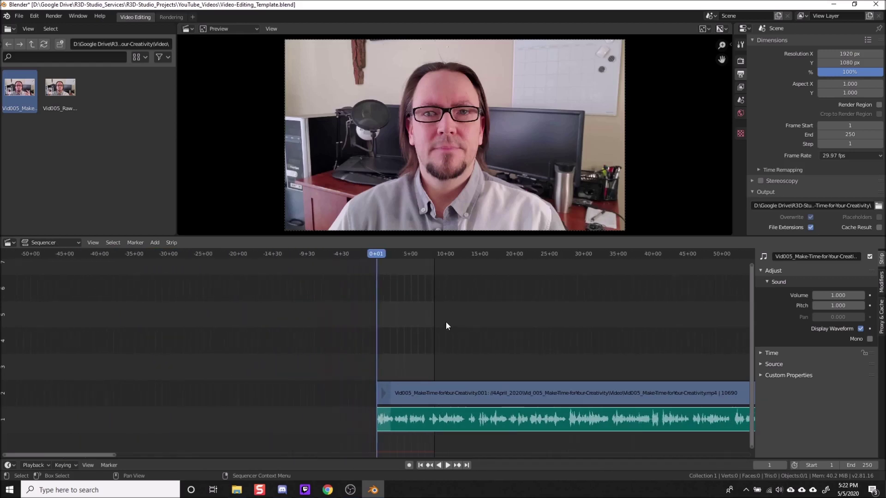
scroll(480, 322, down, 8)
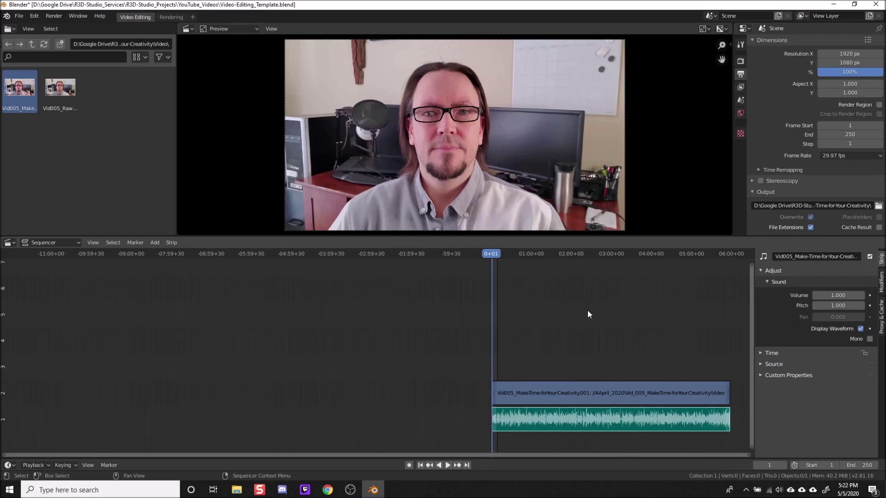
middle_drag(588, 310, 374, 289)
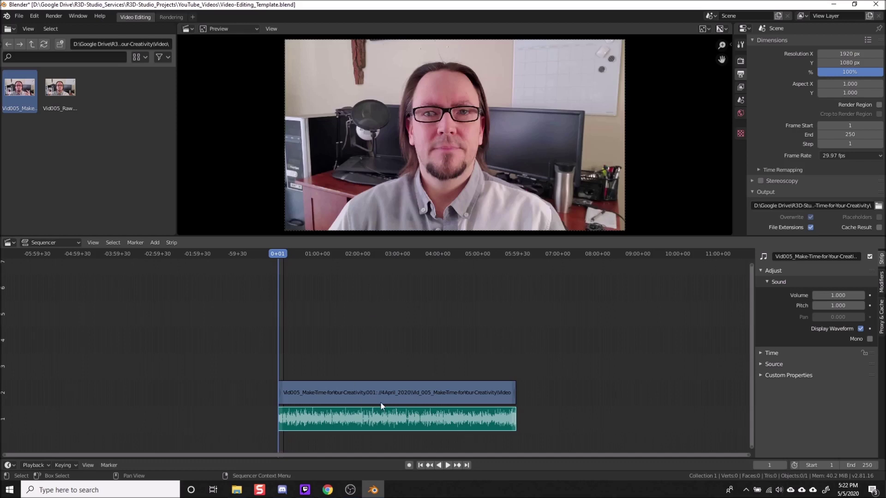
scroll(381, 406, up, 5)
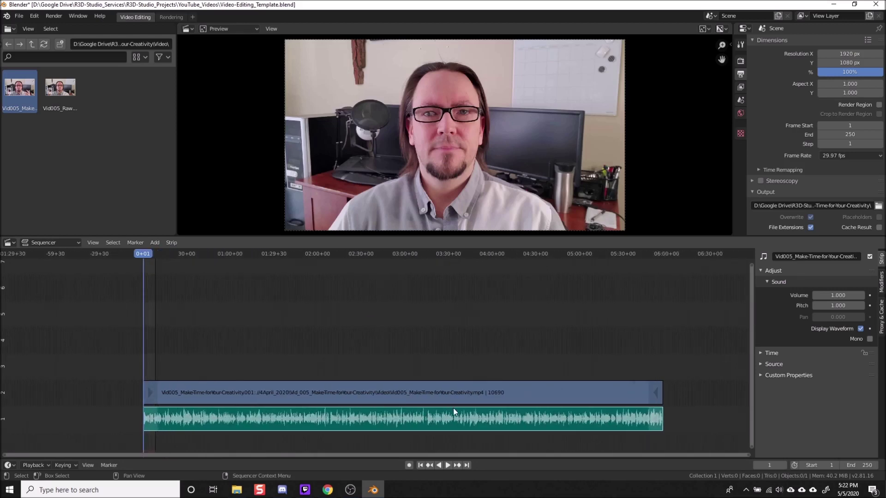
scroll(467, 407, up, 2)
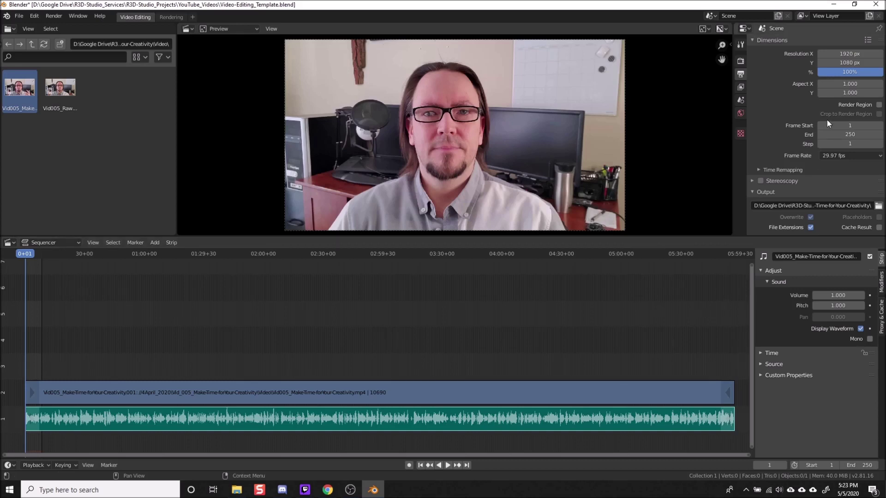
Step: Check the video strip's 10690-frame length and set the scene's Frame End to 10690
drag(847, 135, 885, 135)
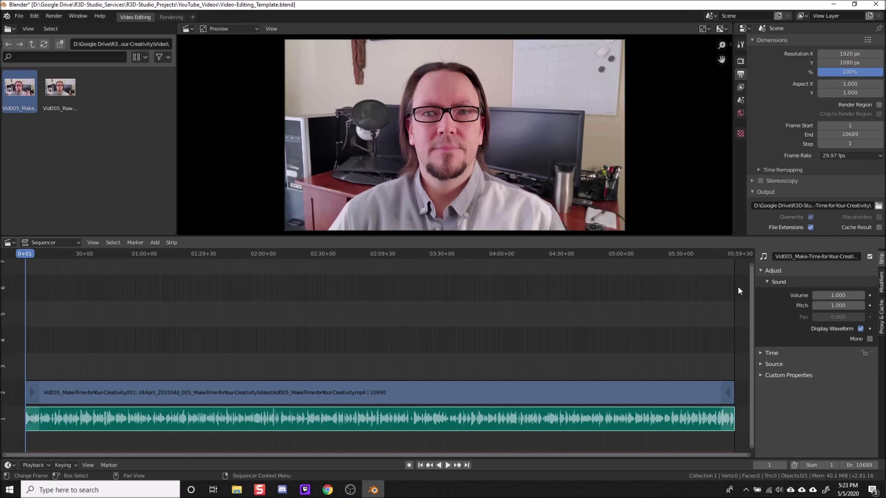
click(388, 394)
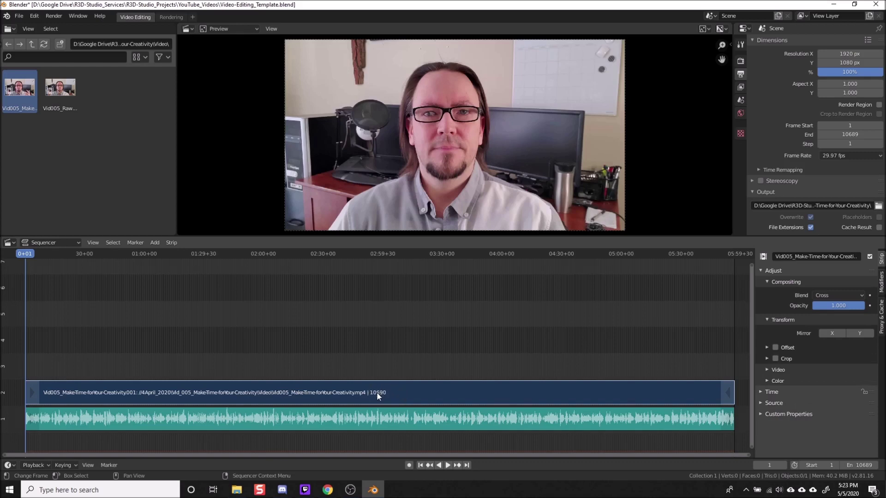
click(850, 135)
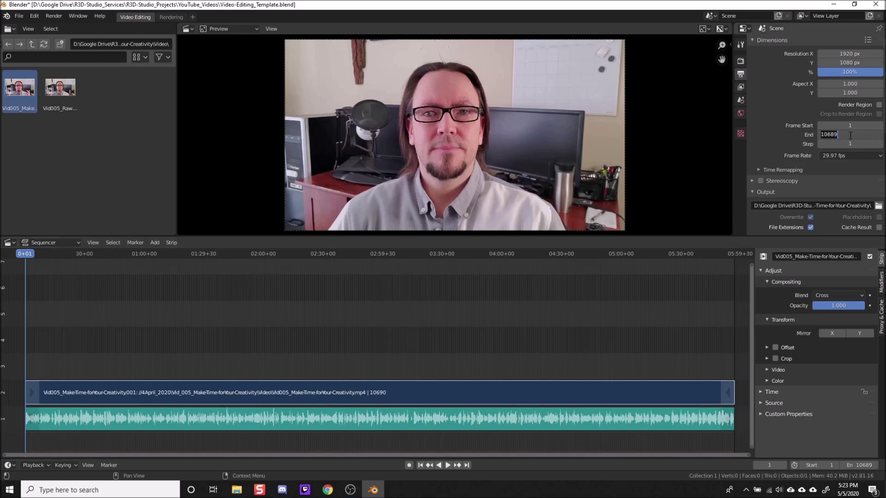
text(10690)
key(Return)
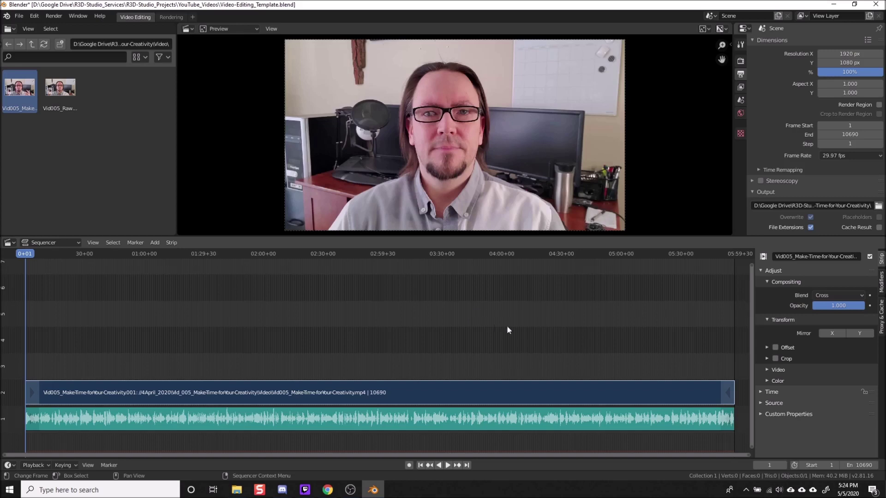
Step: Select the video strip and play the clip briefly, pausing at frame 240
click(166, 417)
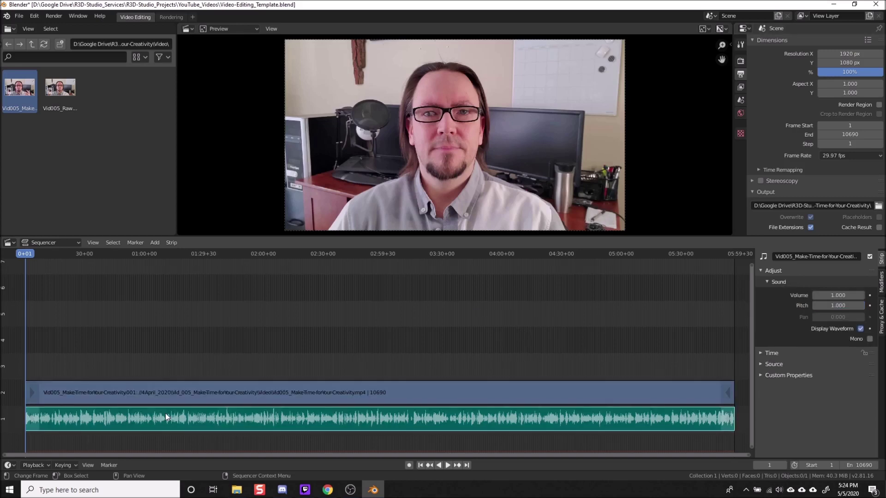
click(161, 399)
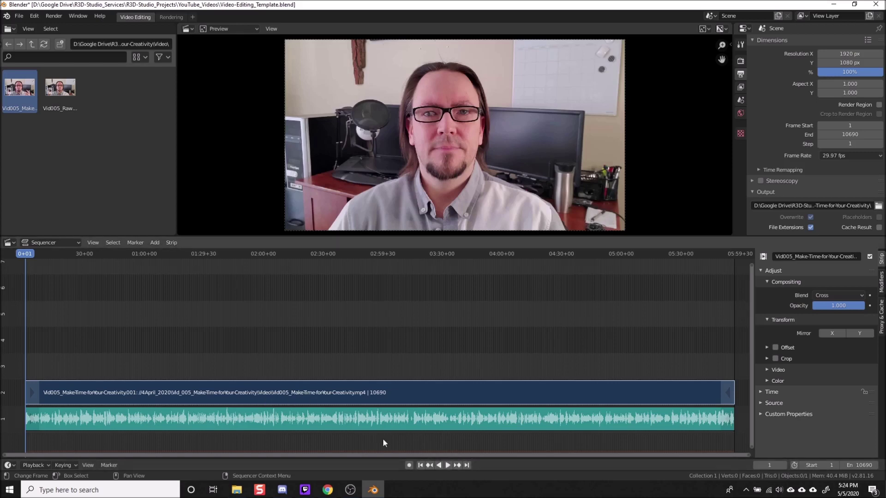
click(448, 467)
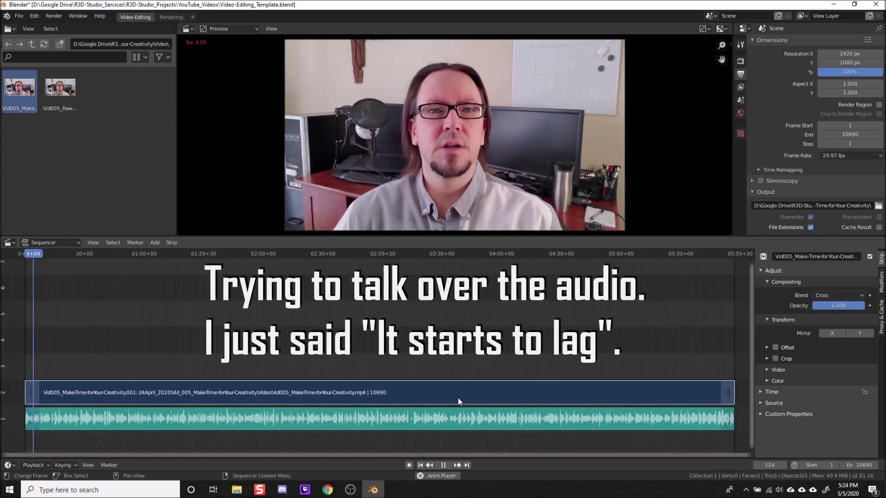
click(442, 466)
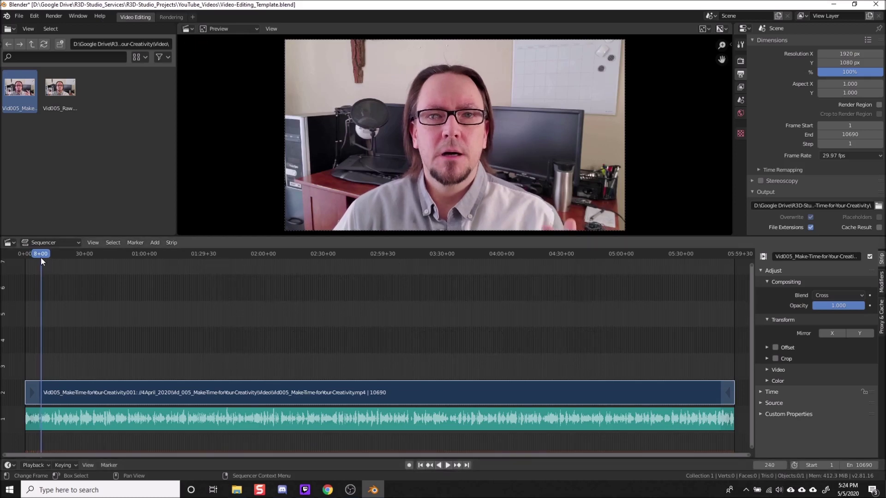
Step: Scrub the playhead through the clip, play briefly, and stop near the start
drag(42, 254, 281, 274)
drag(206, 276, 129, 274)
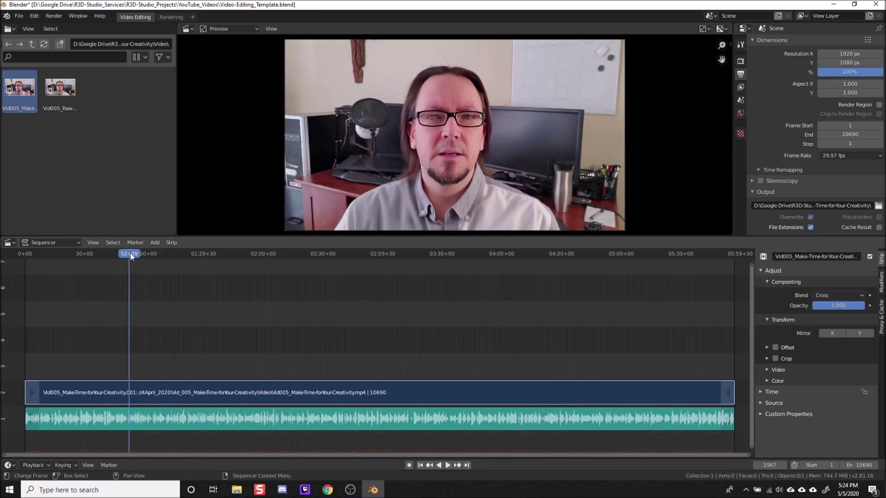
key(space)
click(53, 253)
drag(48, 252, 26, 253)
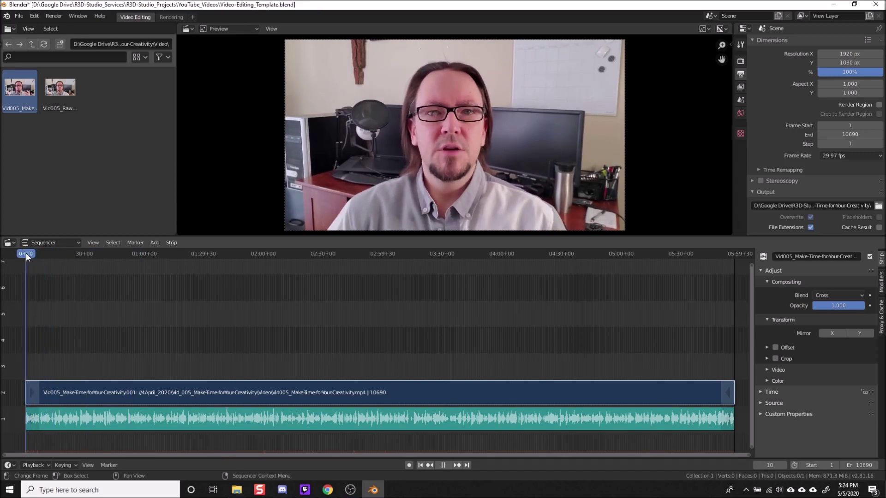
key(space)
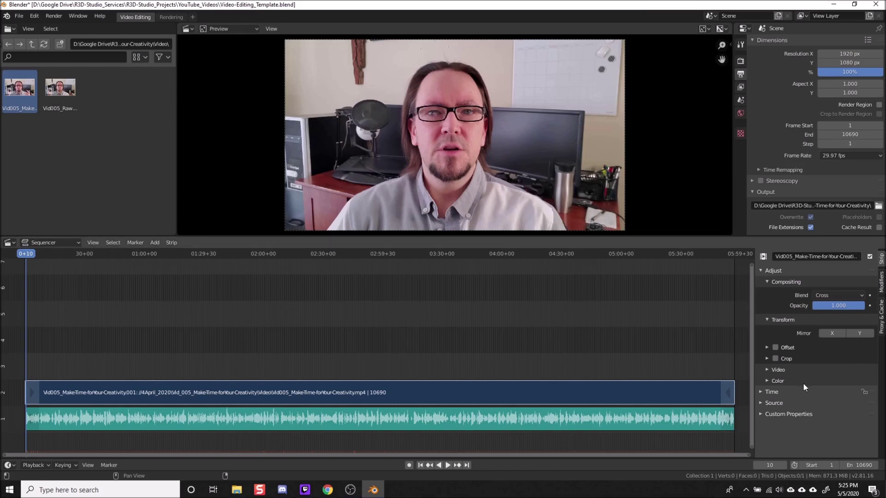
Step: Keep proxy storage set to Per Strip in the strip's Proxy & Cache settings
click(372, 420)
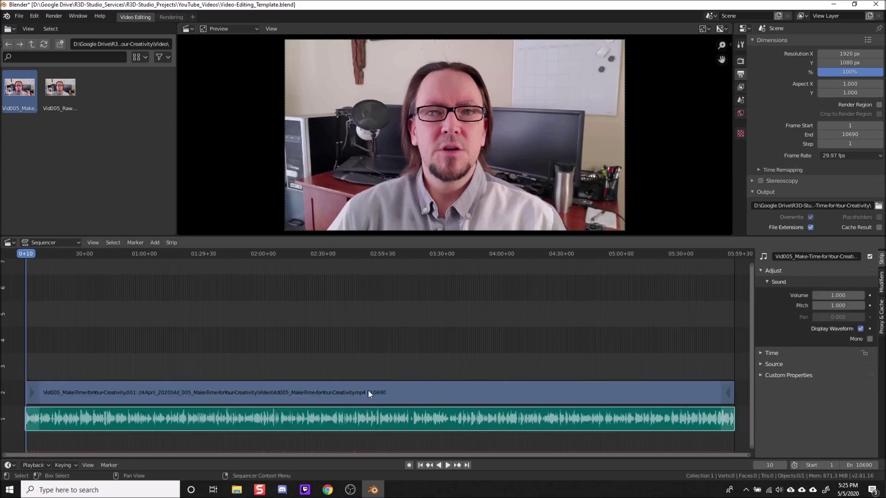
click(368, 390)
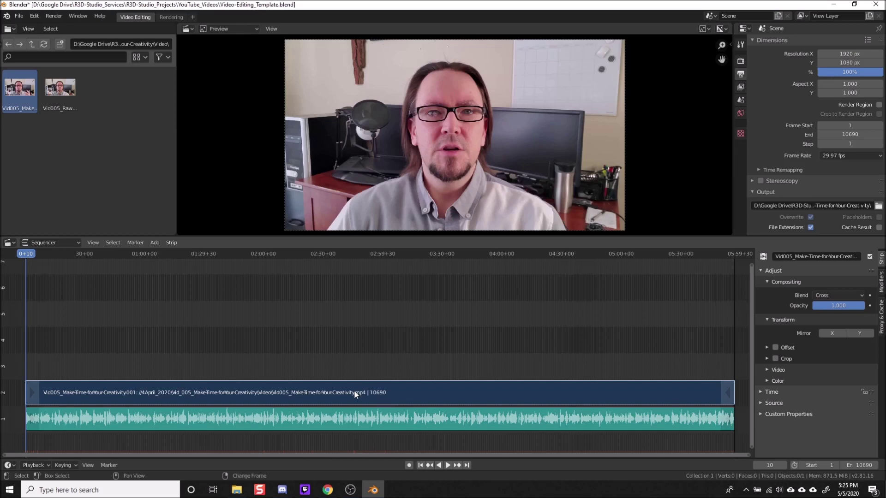
click(368, 421)
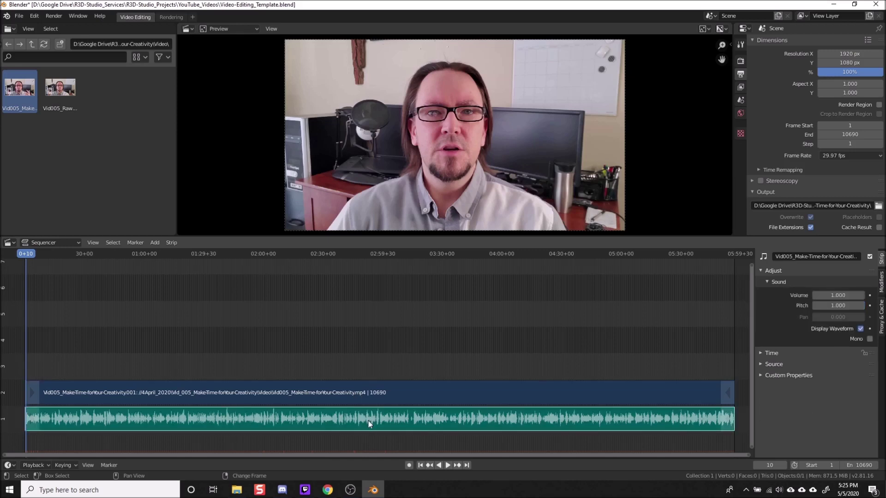
click(882, 332)
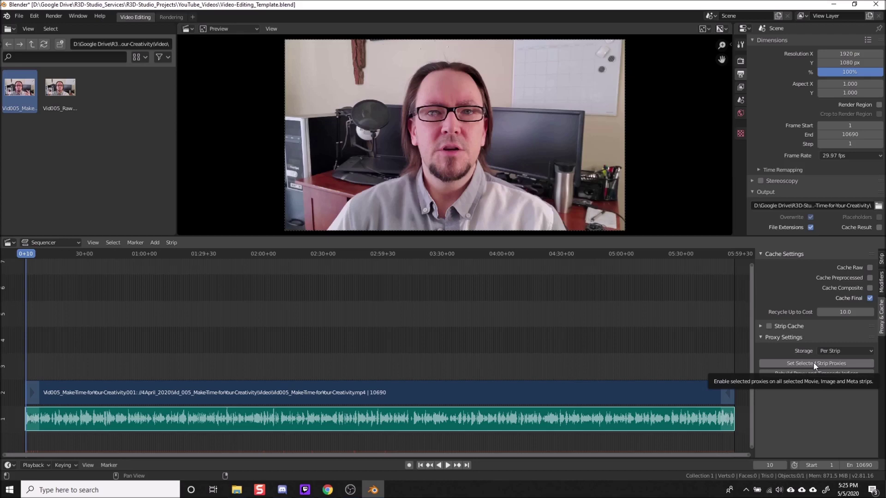
click(842, 351)
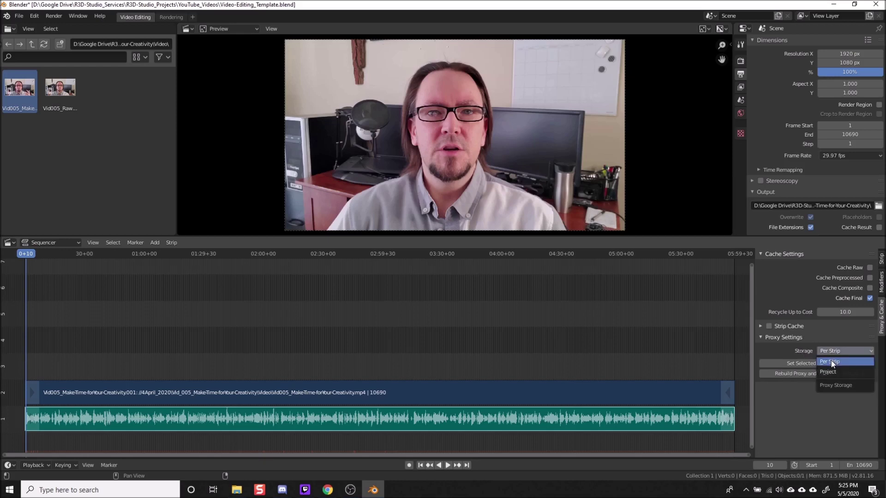
click(832, 361)
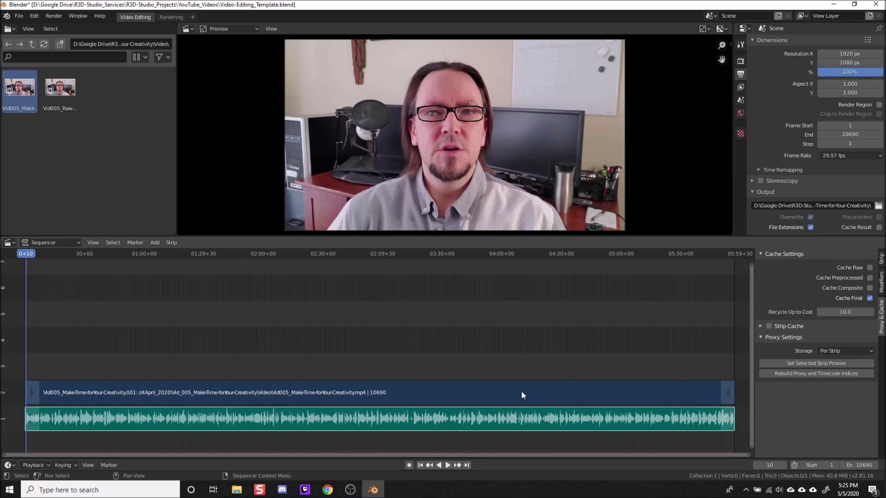
Step: Set the selected webcam video strip to use 50% proxies
click(512, 400)
click(509, 418)
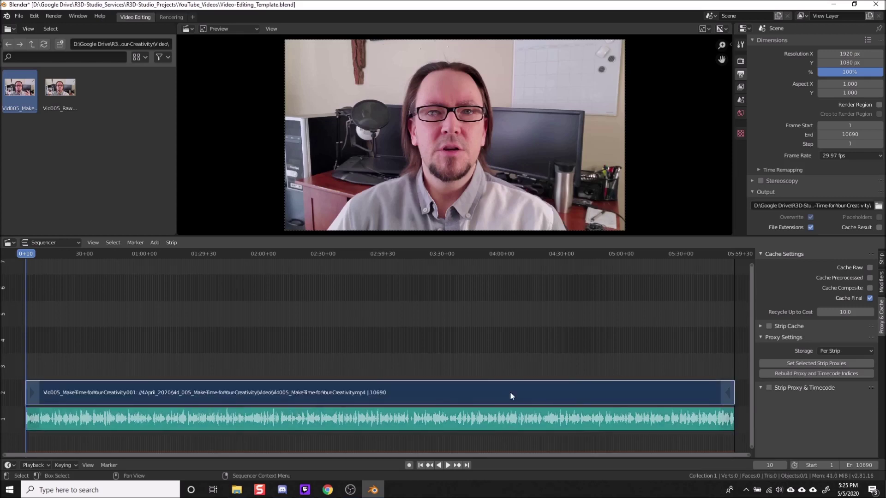
click(794, 363)
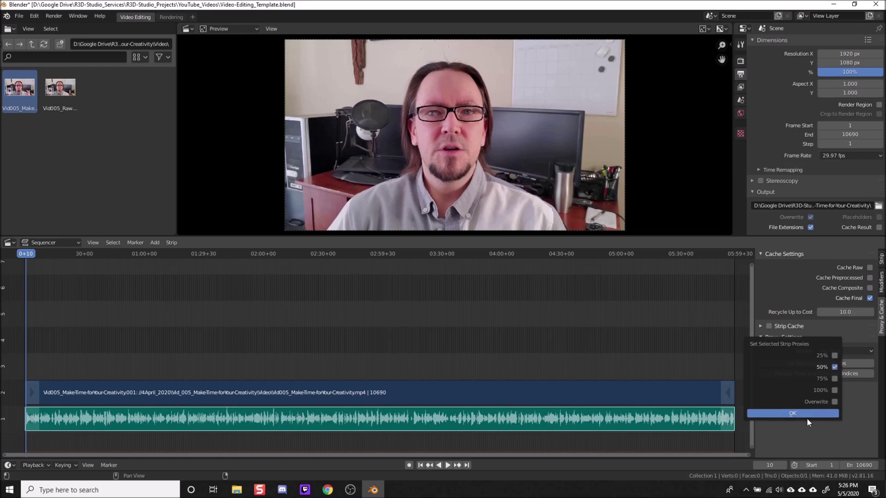
click(794, 414)
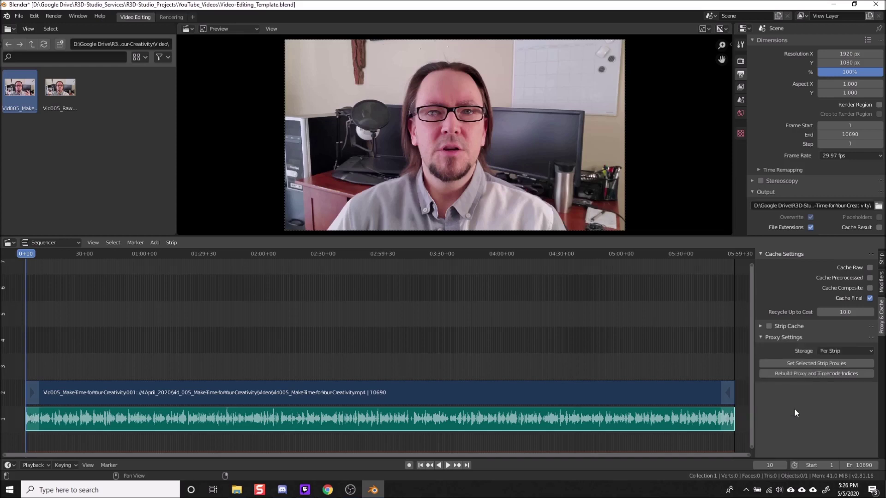
Step: Rebuild the proxy and timecode indices and let the 50% proxy finish building
click(804, 374)
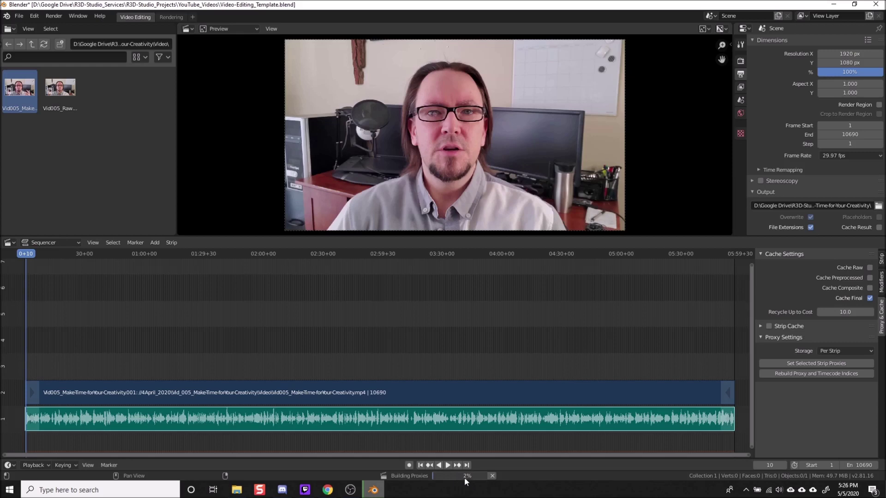
mouse_move(470, 477)
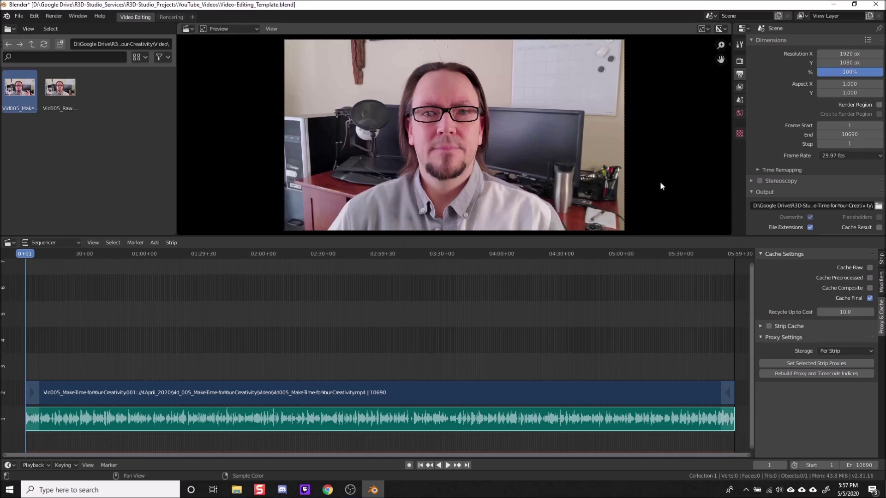
Step: Set the preview's Proxy Render Size to 50%, narrow its sidebar, and start playback
key(n)
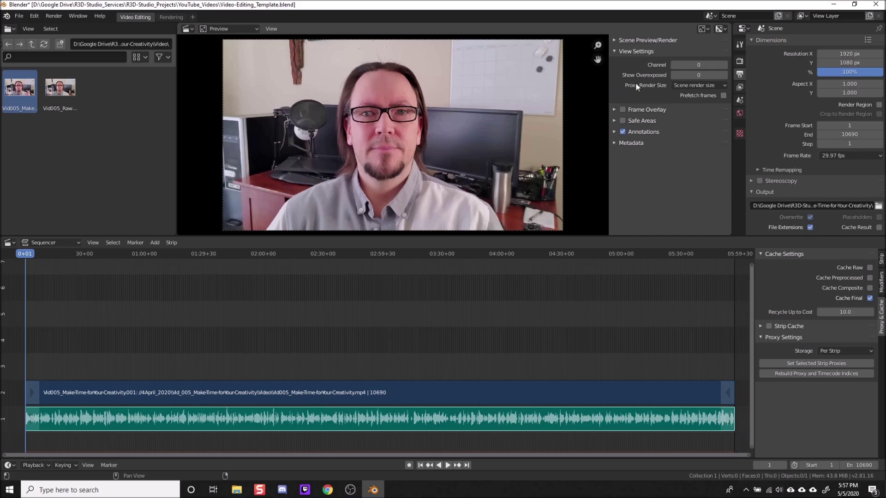
click(687, 85)
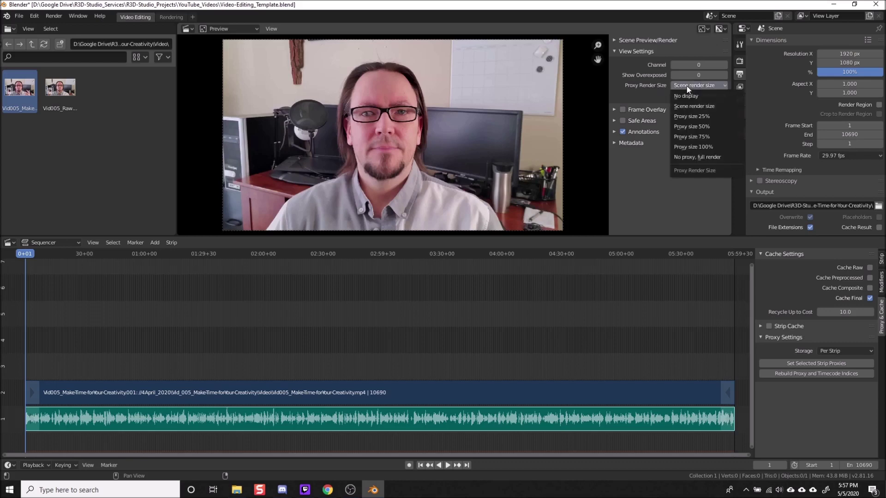
click(681, 127)
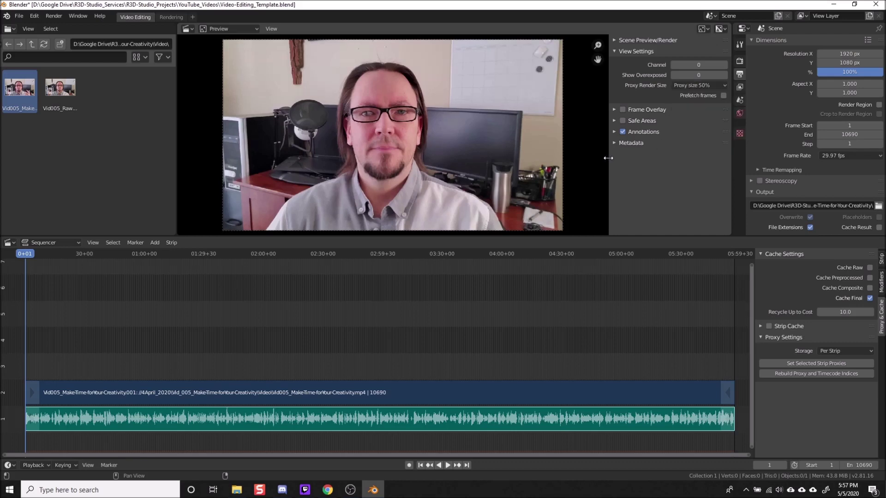
drag(608, 157, 684, 158)
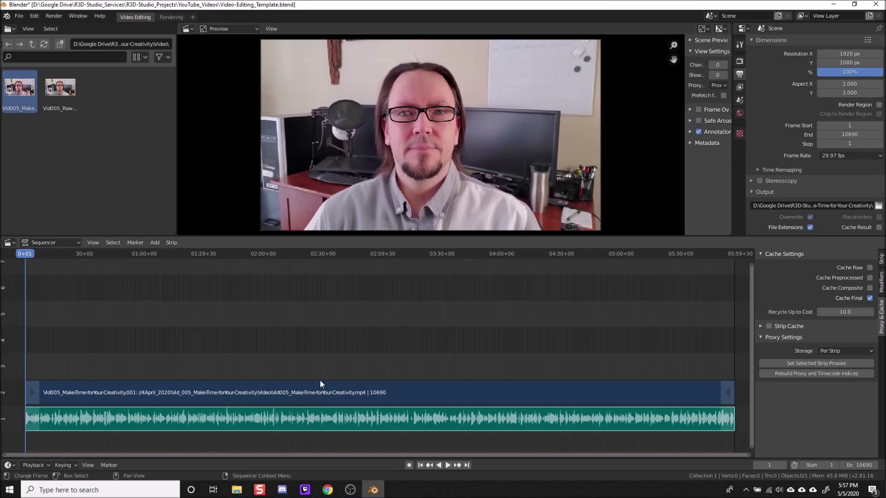
click(447, 465)
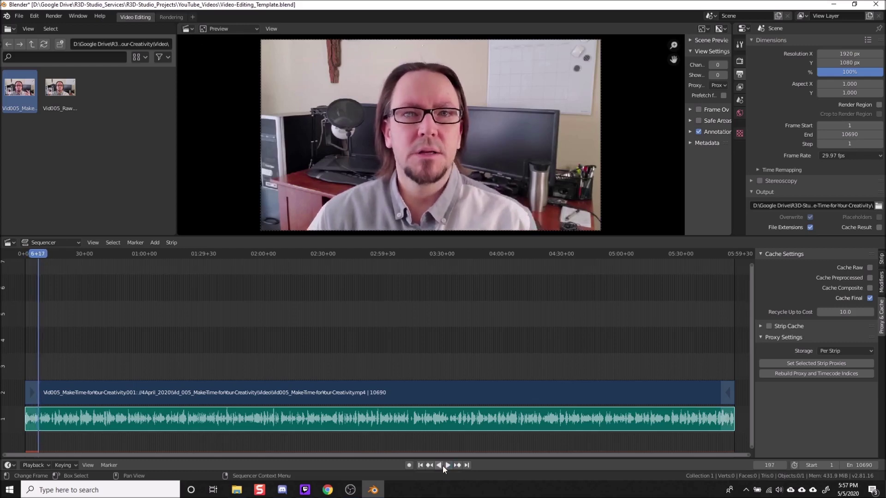
Step: Pause the proxy playback, scrub to around frame 4409, then return to frame 1
click(443, 465)
drag(35, 253, 138, 257)
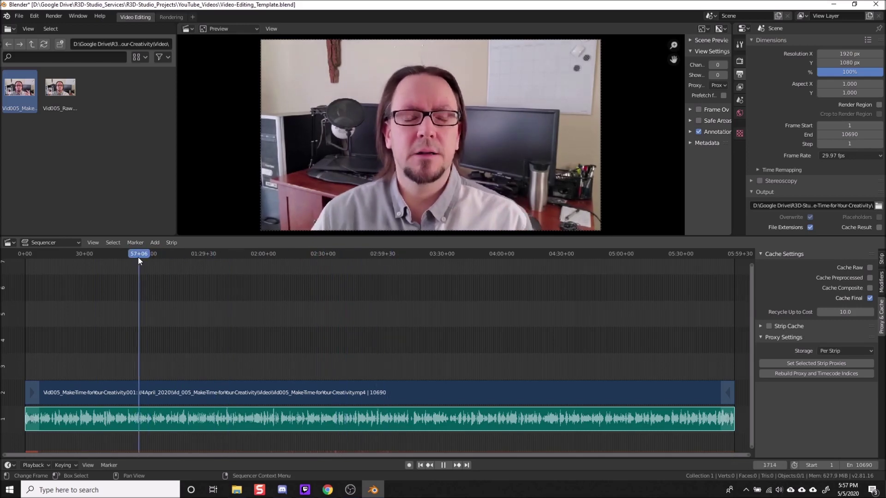
click(420, 465)
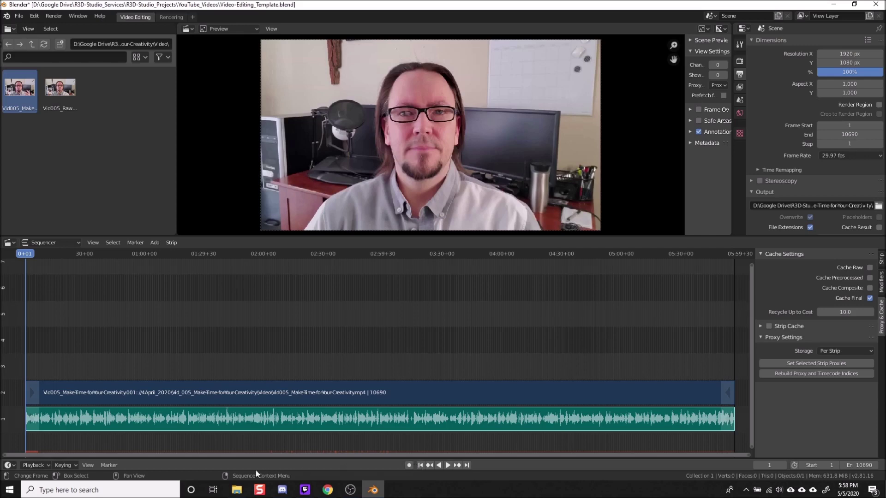
mouse_move(237, 494)
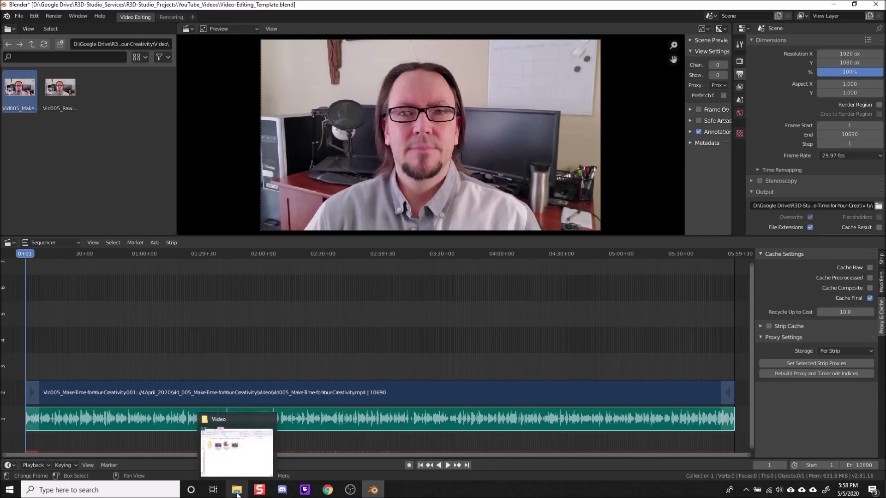
click(237, 493)
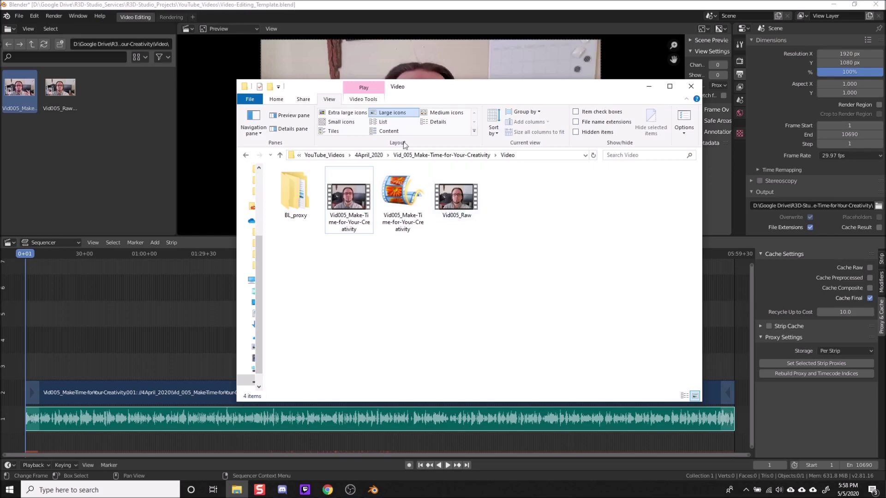
click(533, 5)
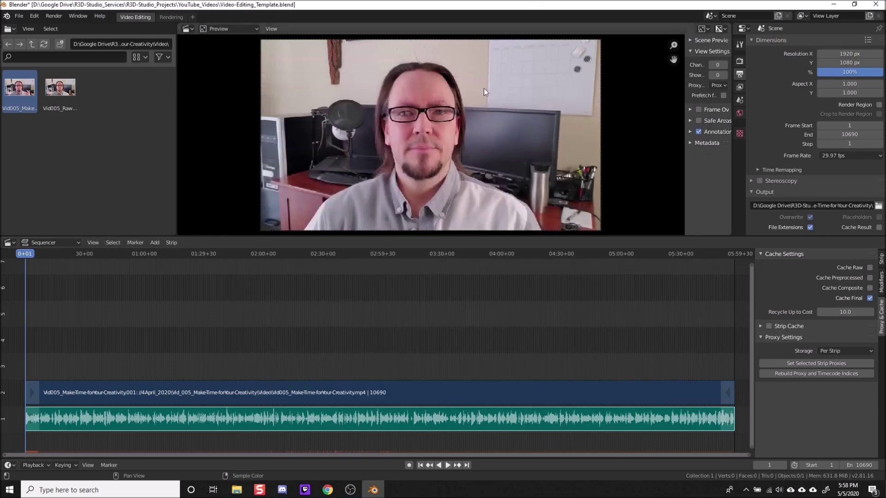